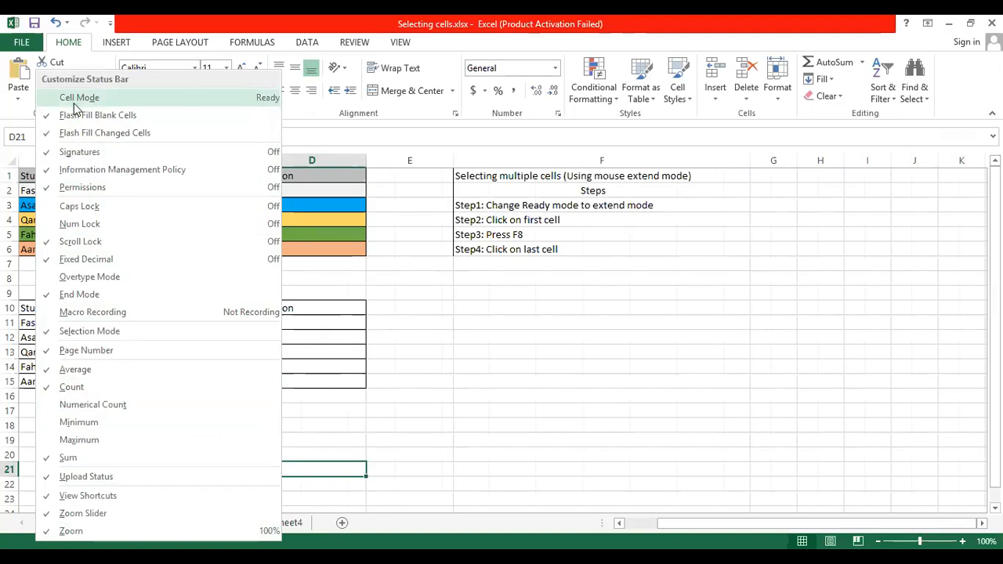
Turn on the Cell Mode indicator in the status bar and switch it back off.
click(45, 96)
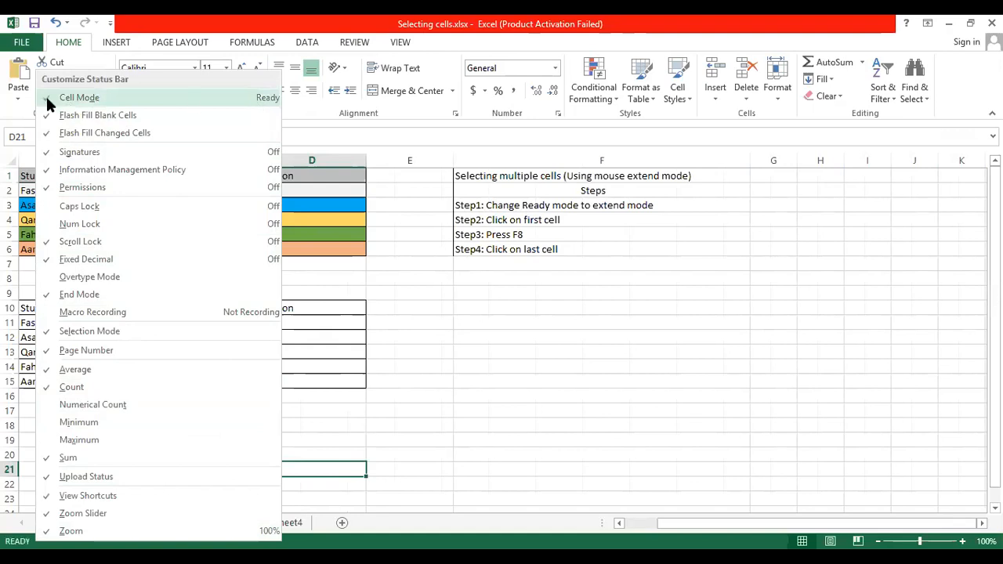
click(551, 454)
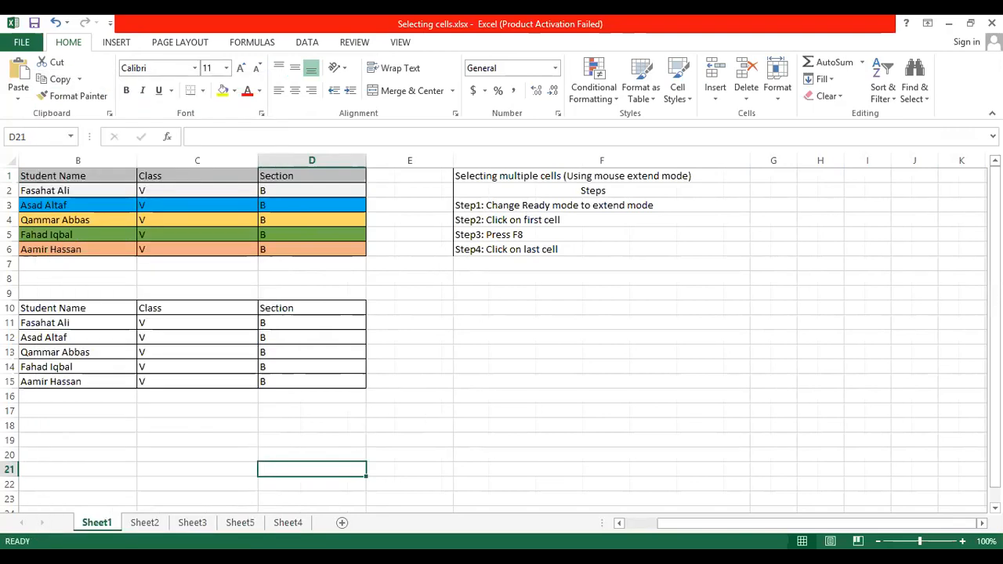
right_click(28, 540)
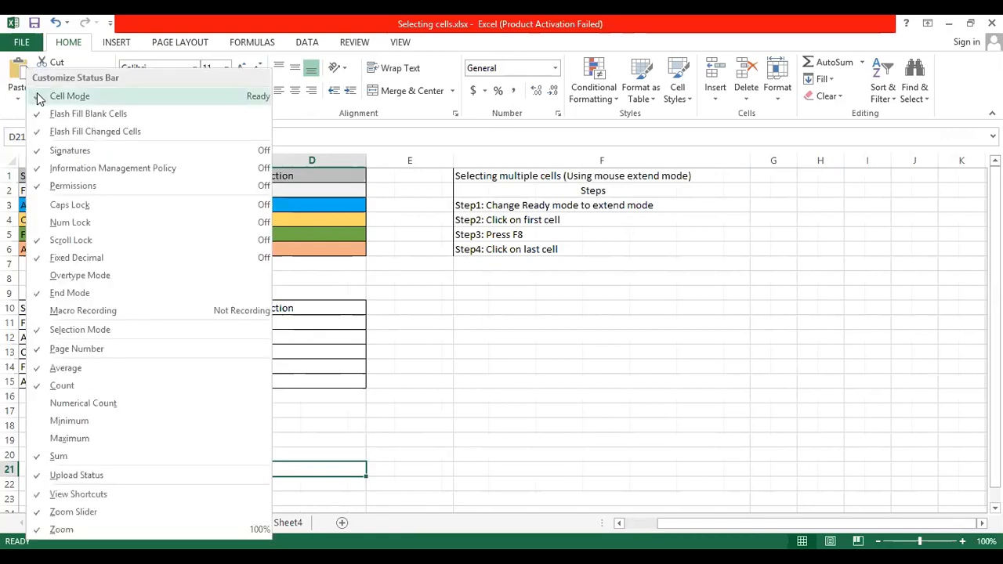
click(37, 95)
click(508, 406)
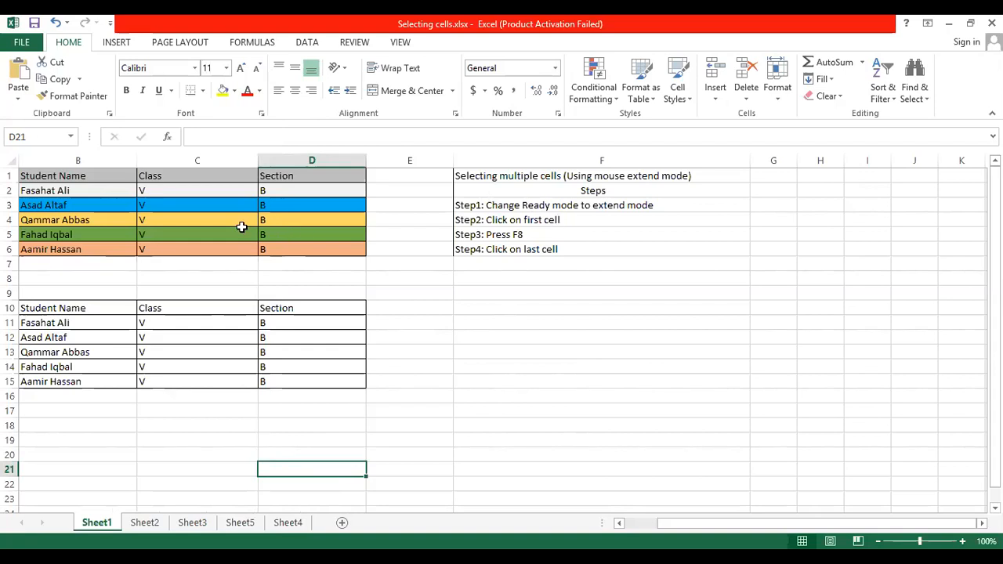
Select the coloured student table B1:D6 in extend selection mode, leave the mode and deselect at cell F13.
click(61, 178)
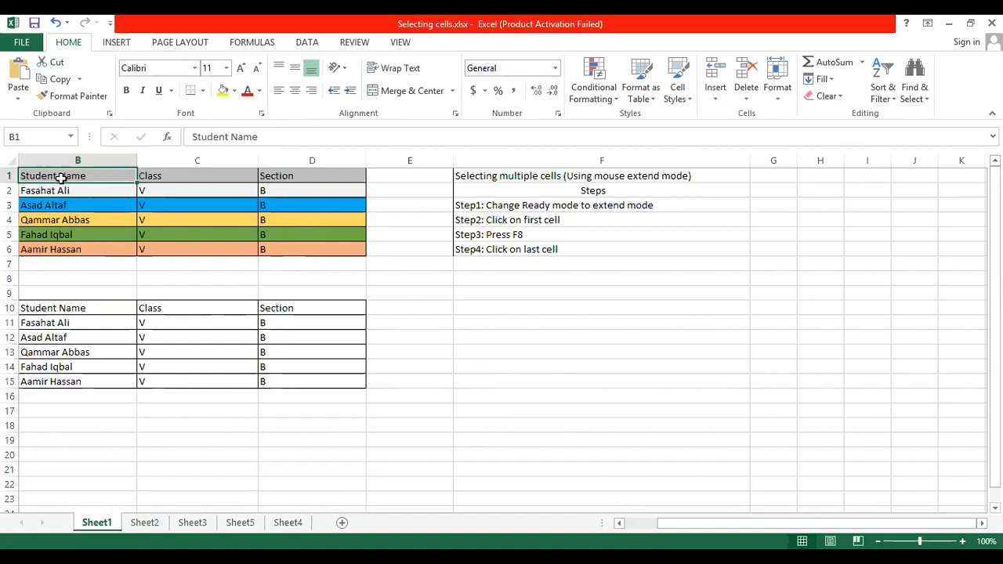
key(F8)
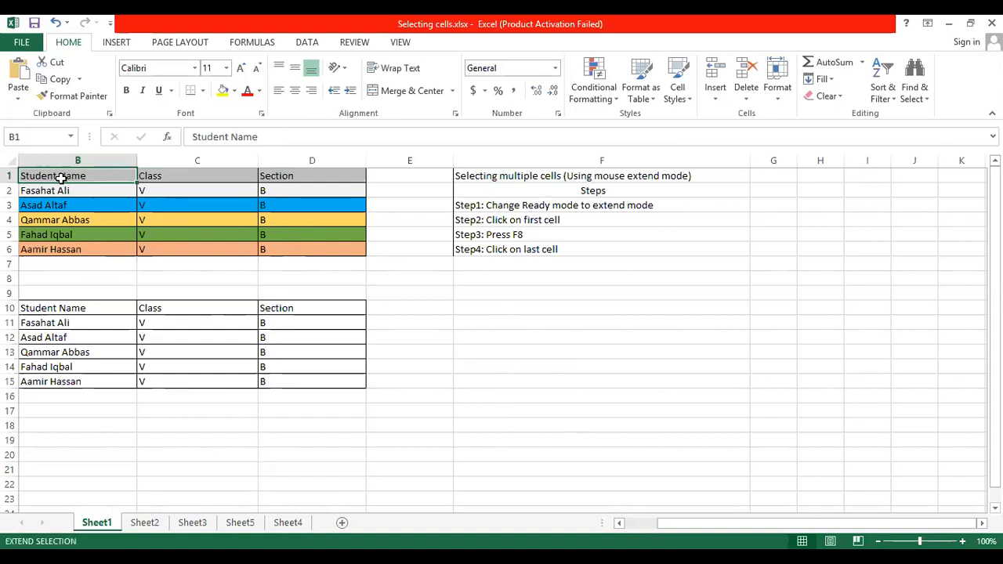
click(320, 250)
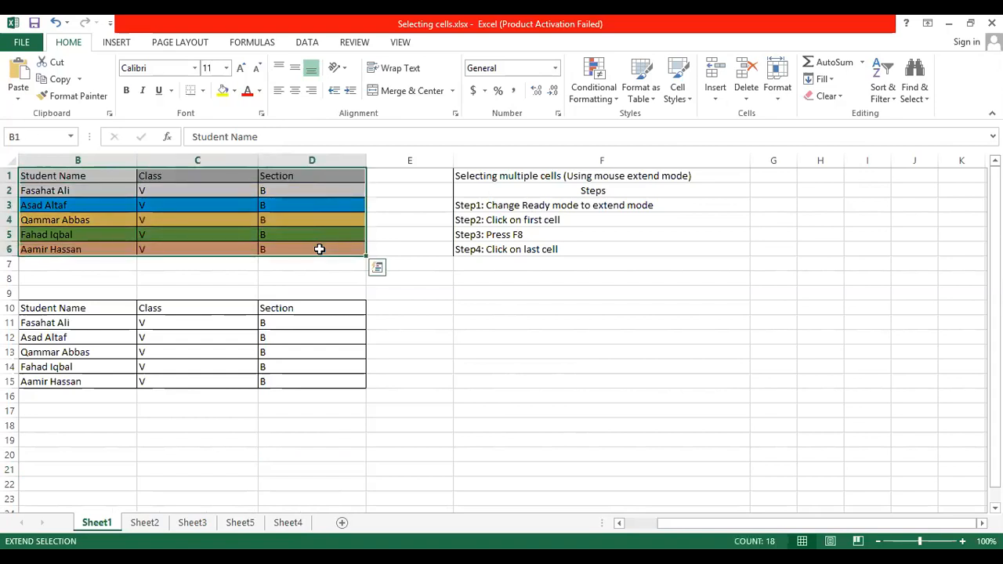
key(F8)
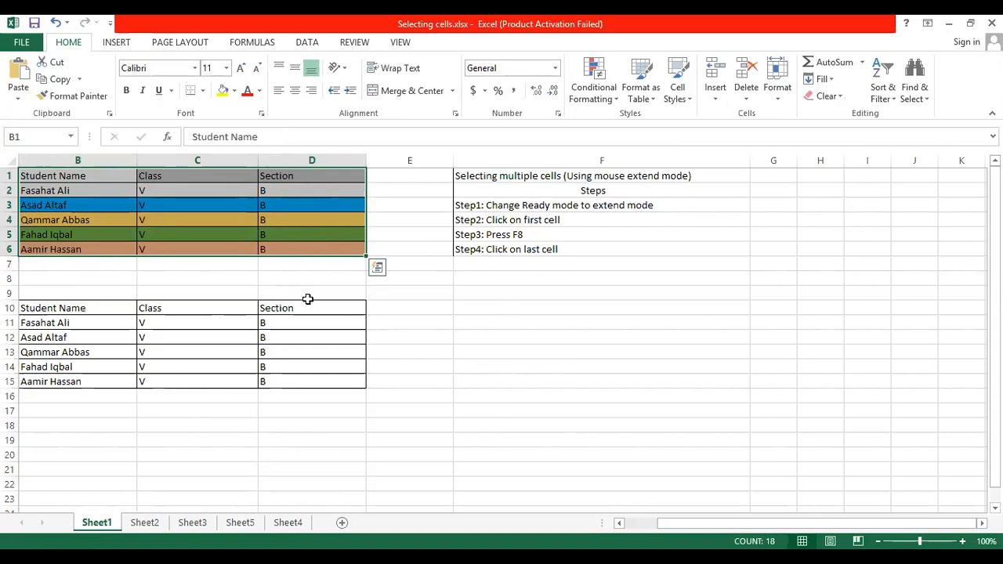
click(492, 349)
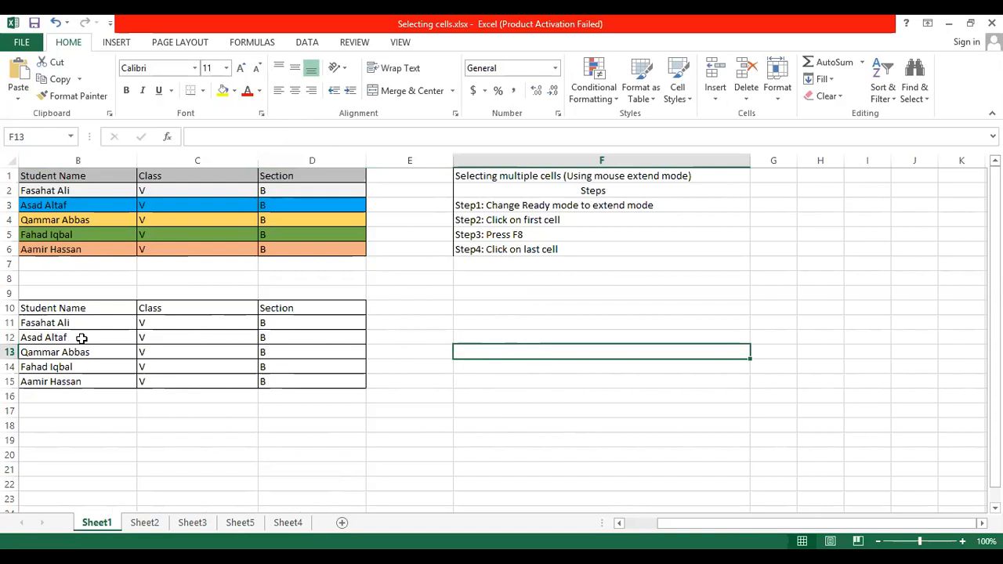
Select the uncoloured student table from B10 to D15 in extend selection mode and leave the mode.
click(31, 312)
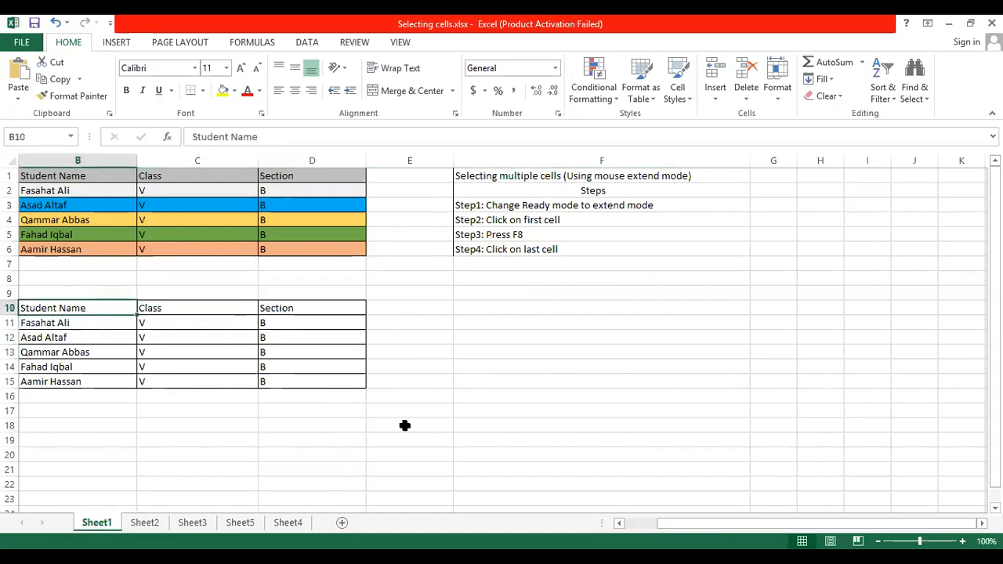
click(356, 386)
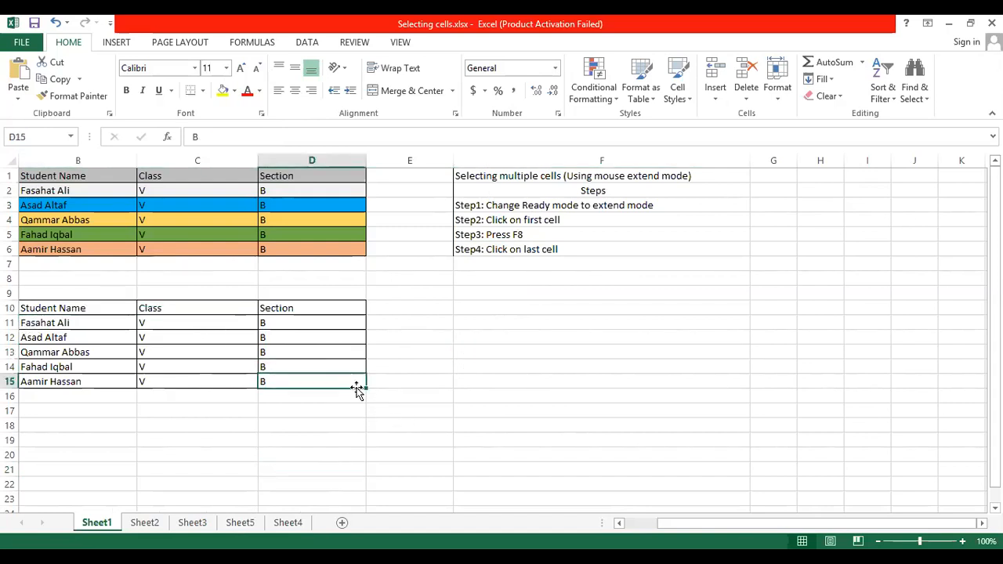
click(84, 314)
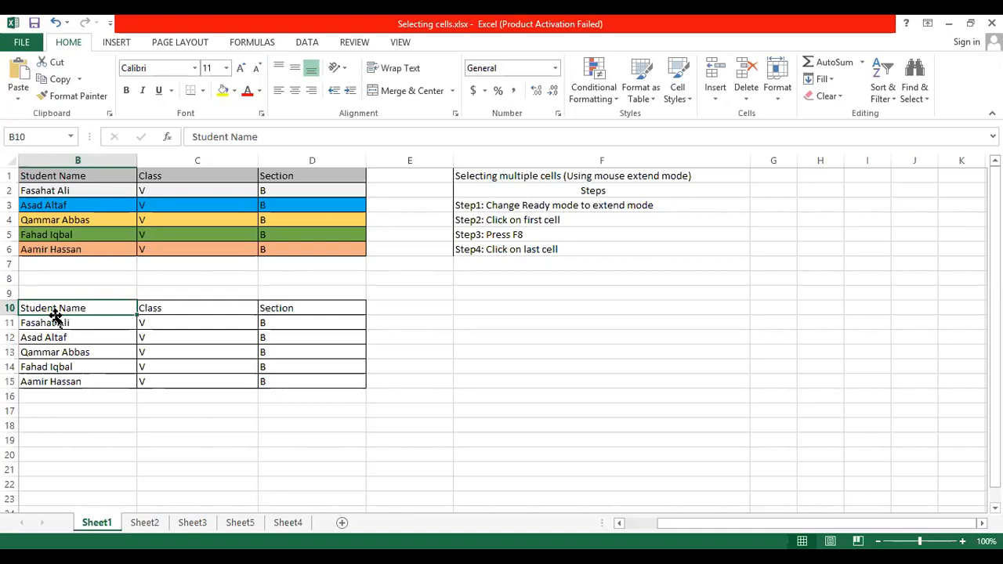
key(F8)
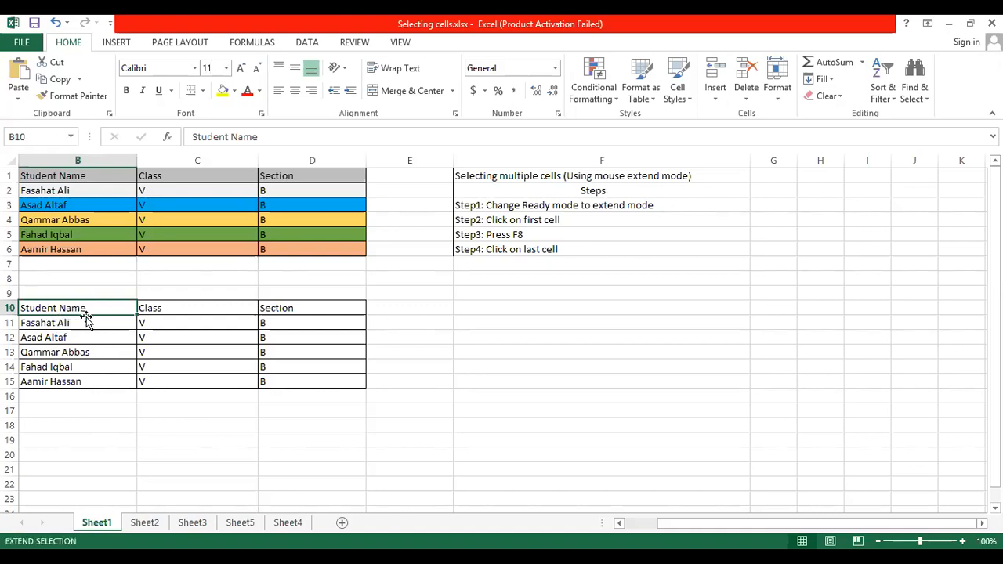
click(328, 386)
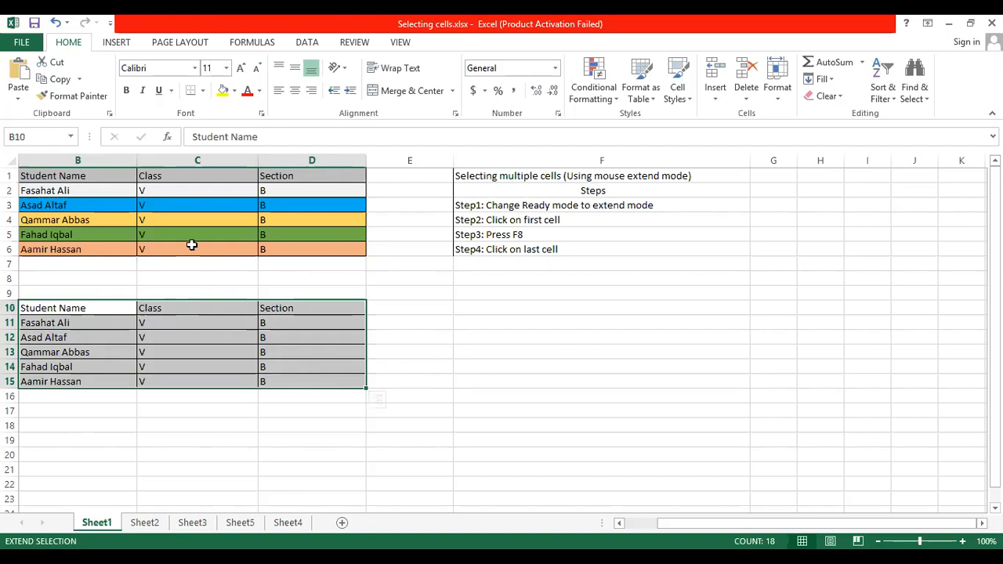
key(F8)
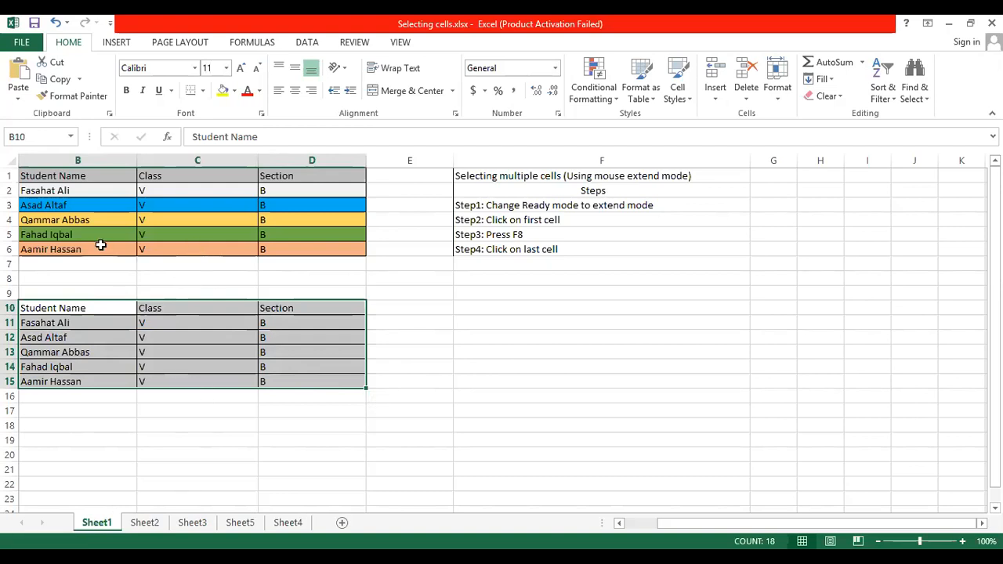
click(112, 280)
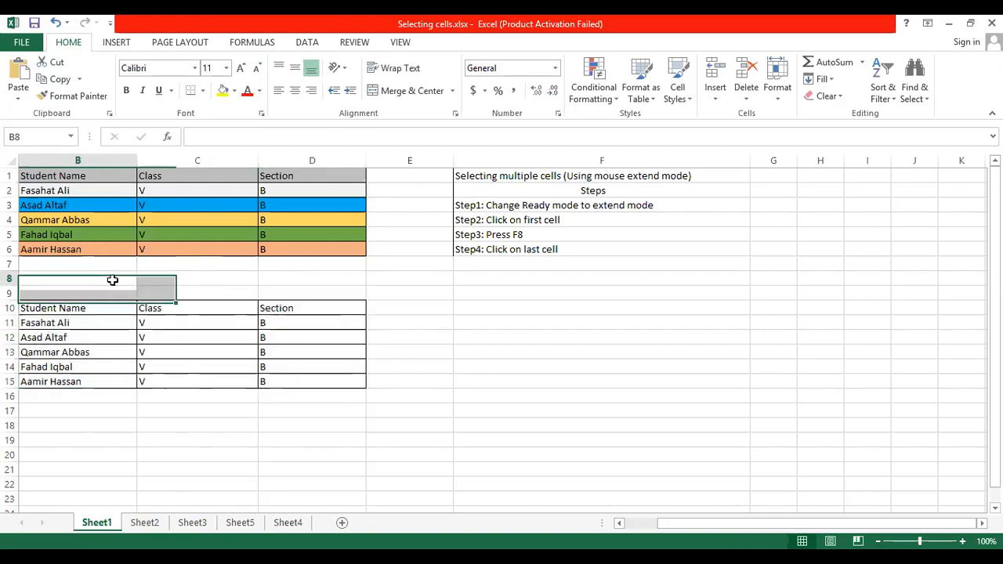
click(50, 175)
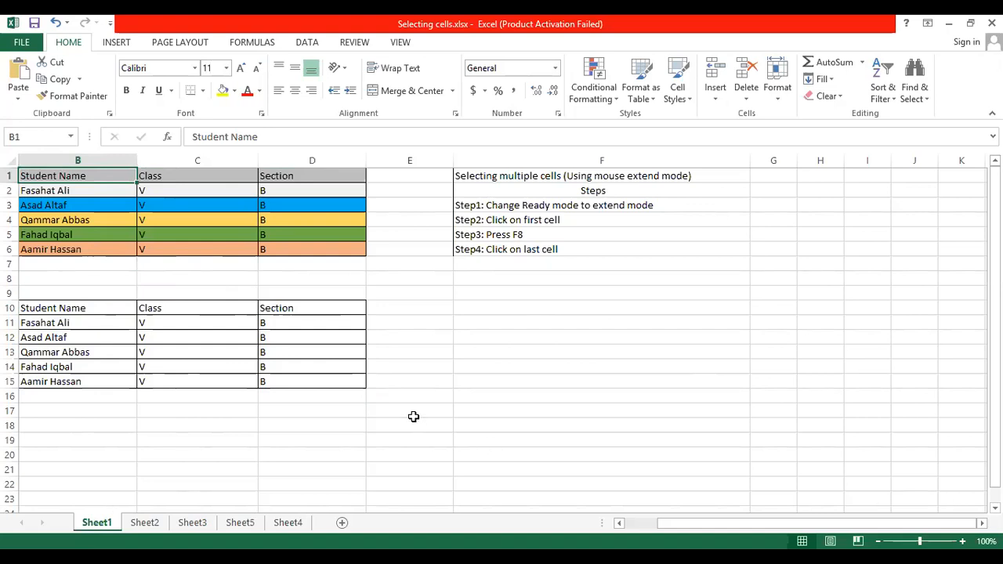
click(212, 409)
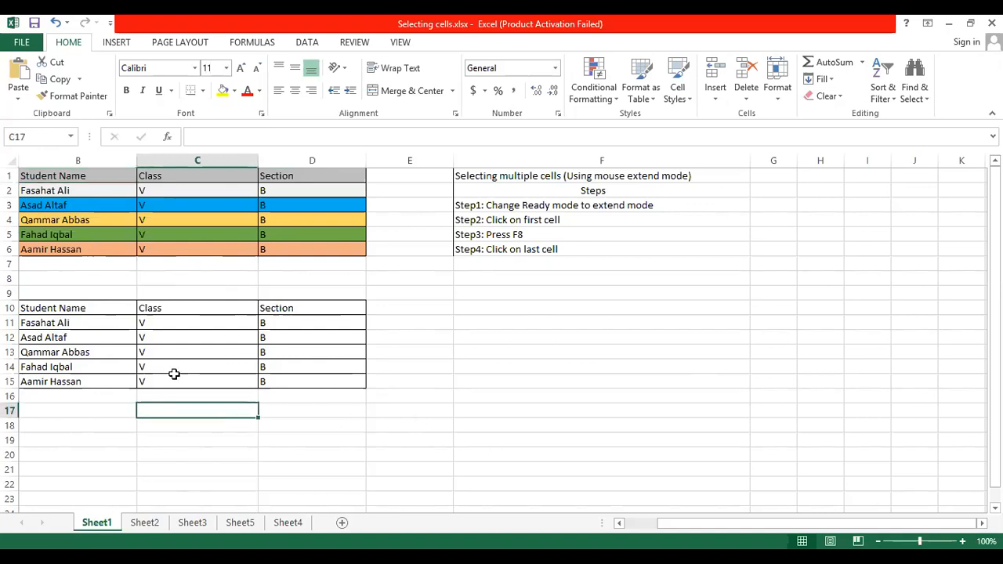
Extend the selection from cell B1 to K23 in extend selection mode and reduce it to end at F21.
click(95, 173)
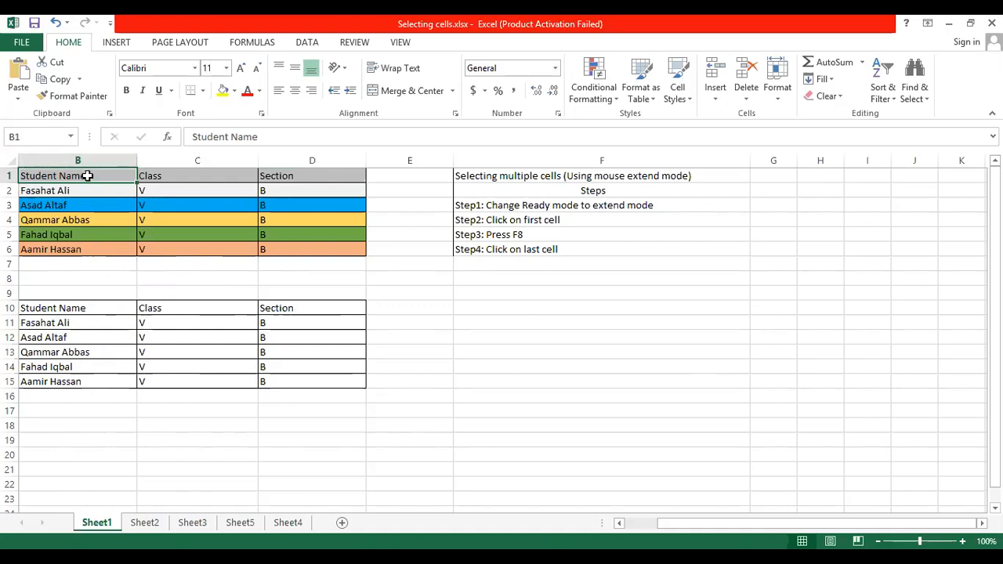
key(F8)
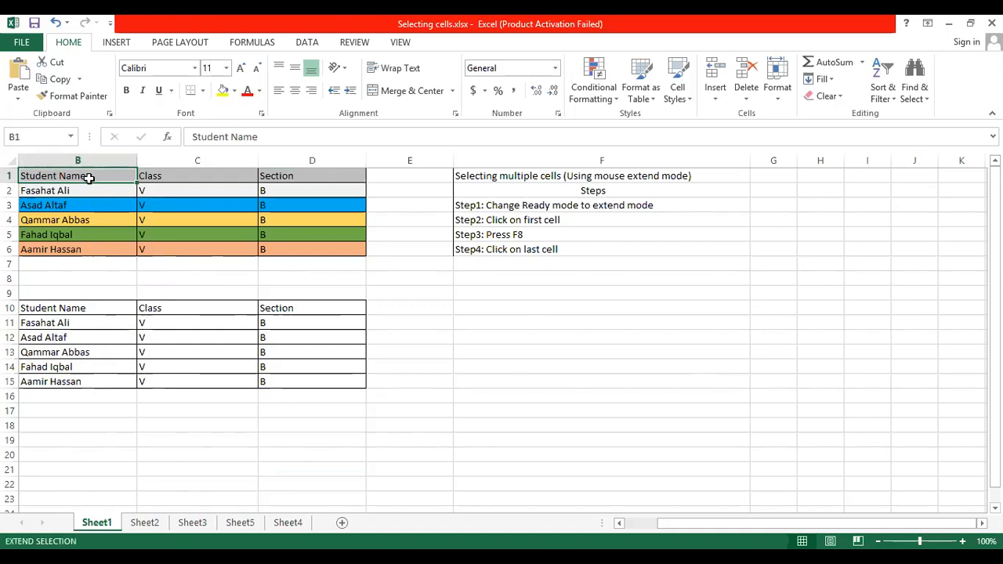
click(962, 501)
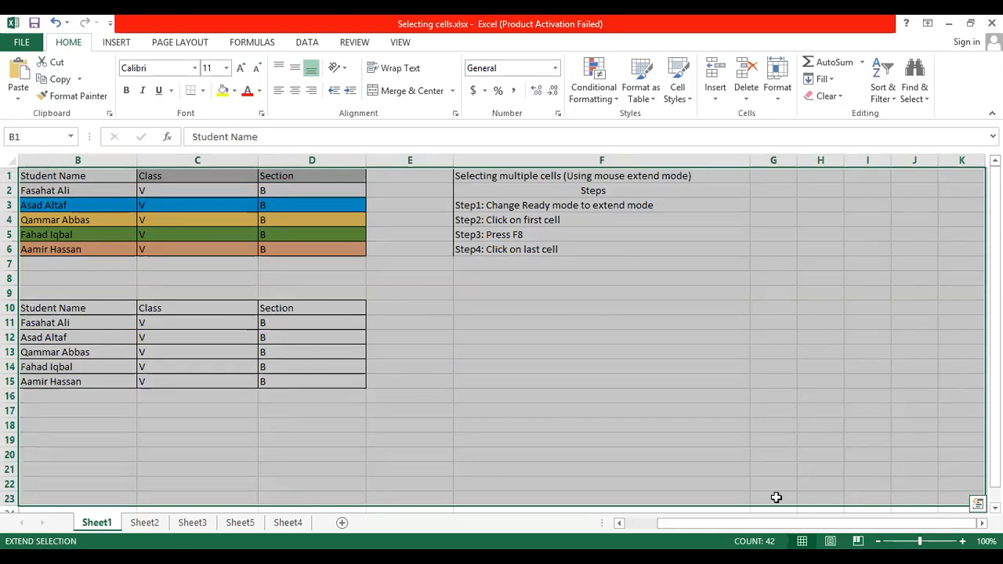
click(632, 467)
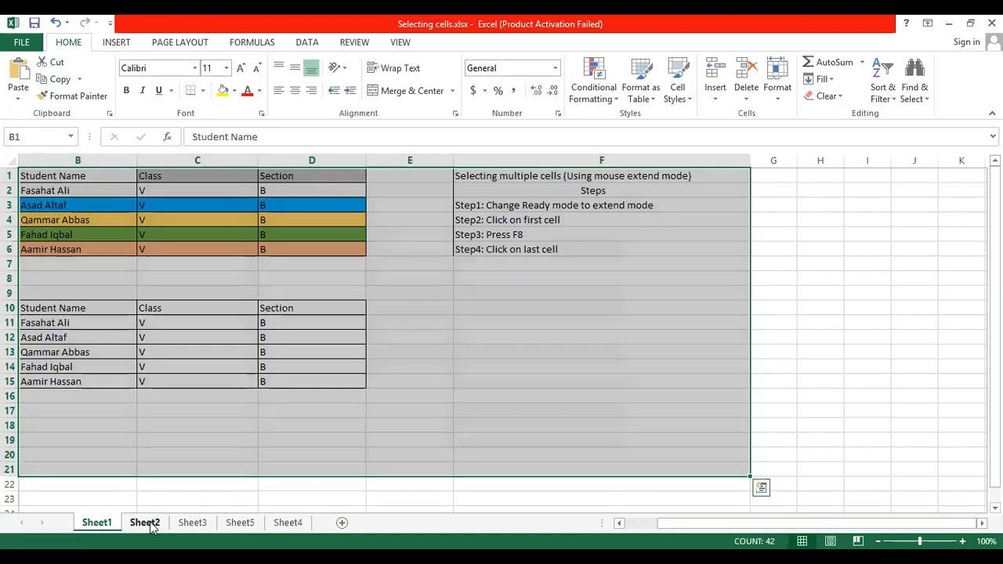
Switch to Sheet2 and mark the coloured table's first cell A1 and last cell C6.
click(151, 524)
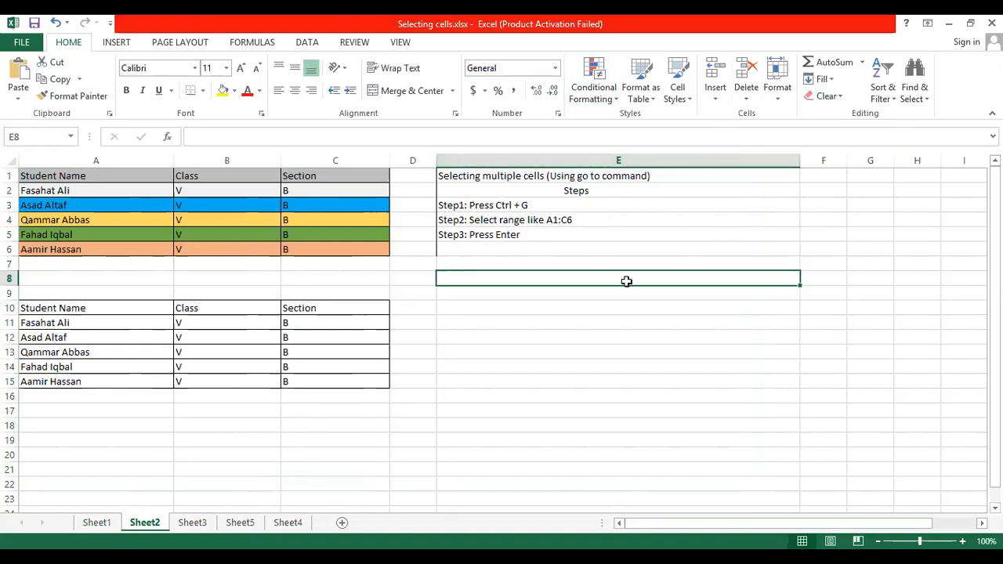
click(580, 327)
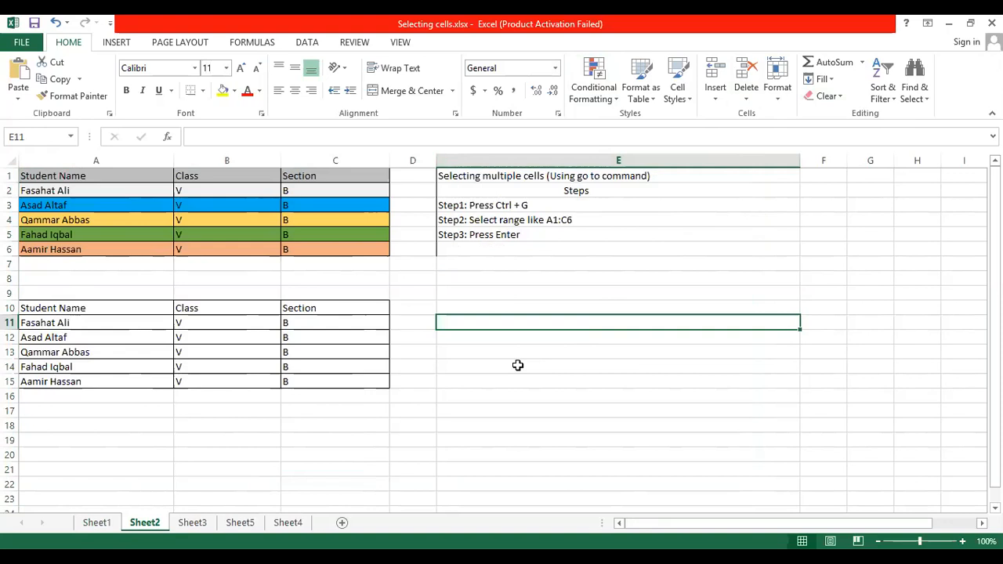
click(137, 267)
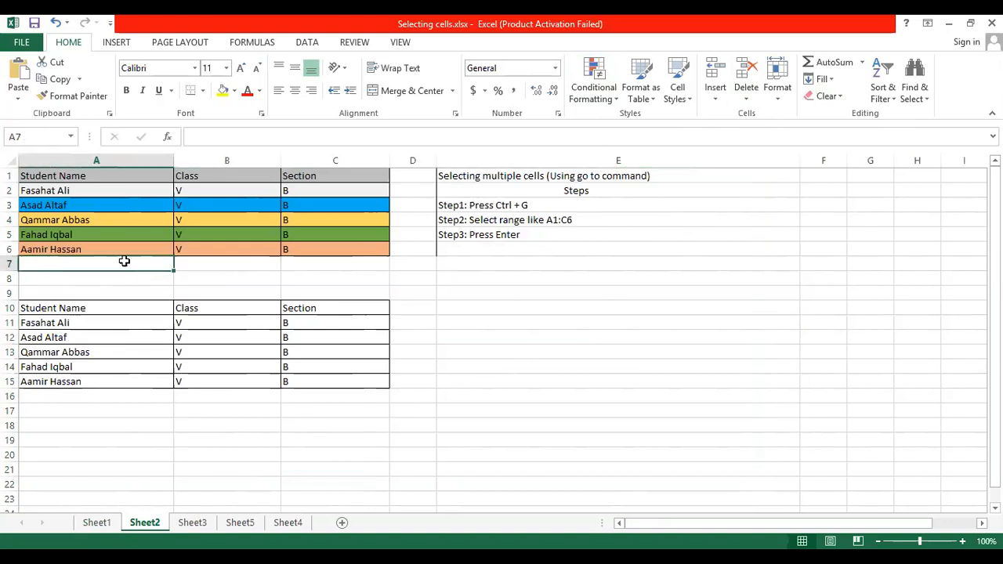
click(78, 176)
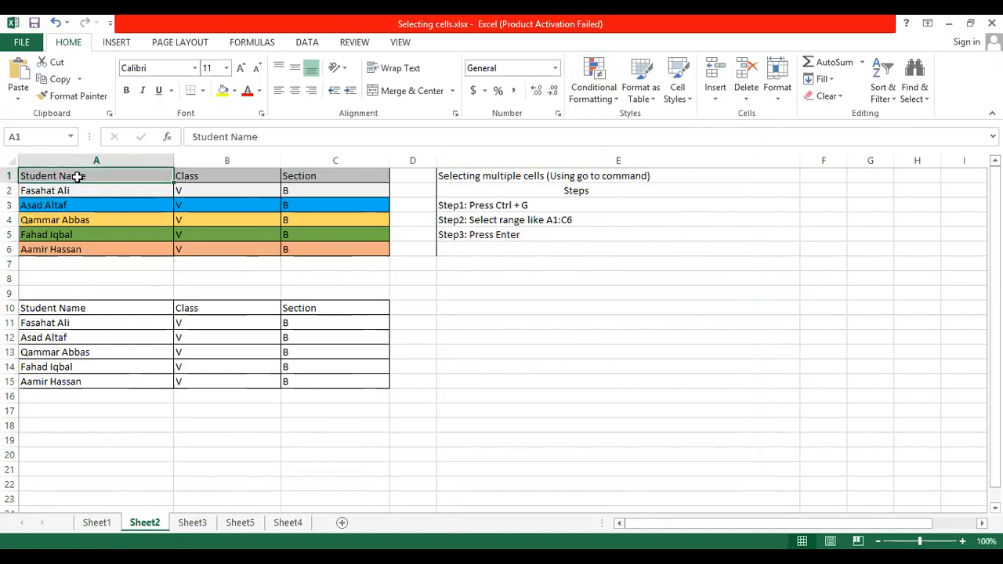
click(325, 250)
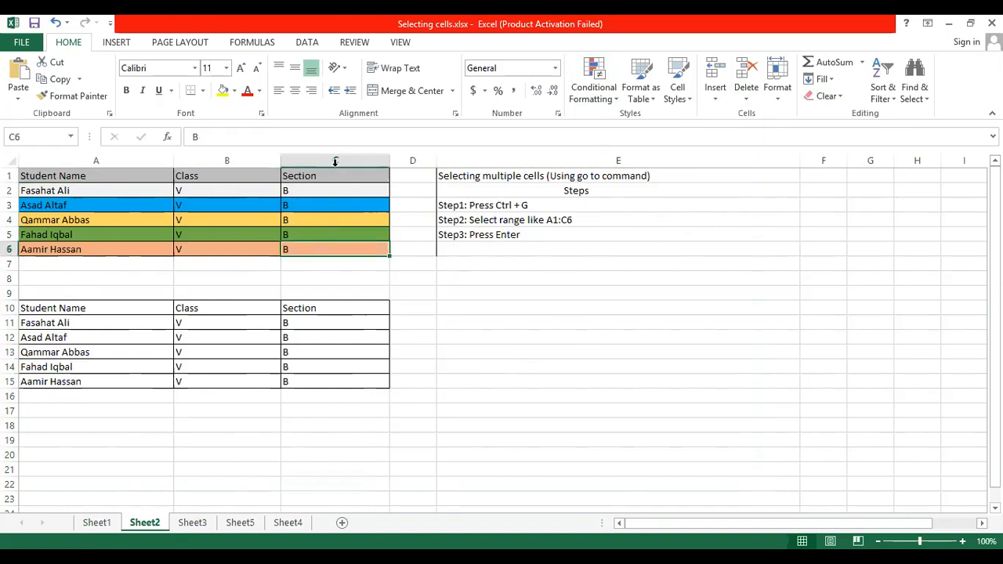
Select the range A1:C6 with the Go To command, starting from cell A1.
click(94, 177)
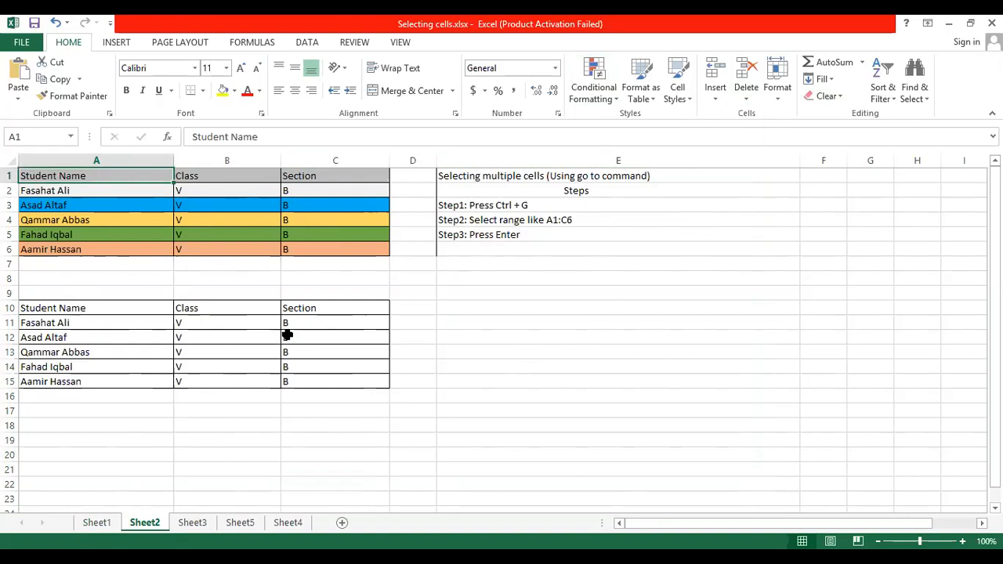
key(ctrl+g)
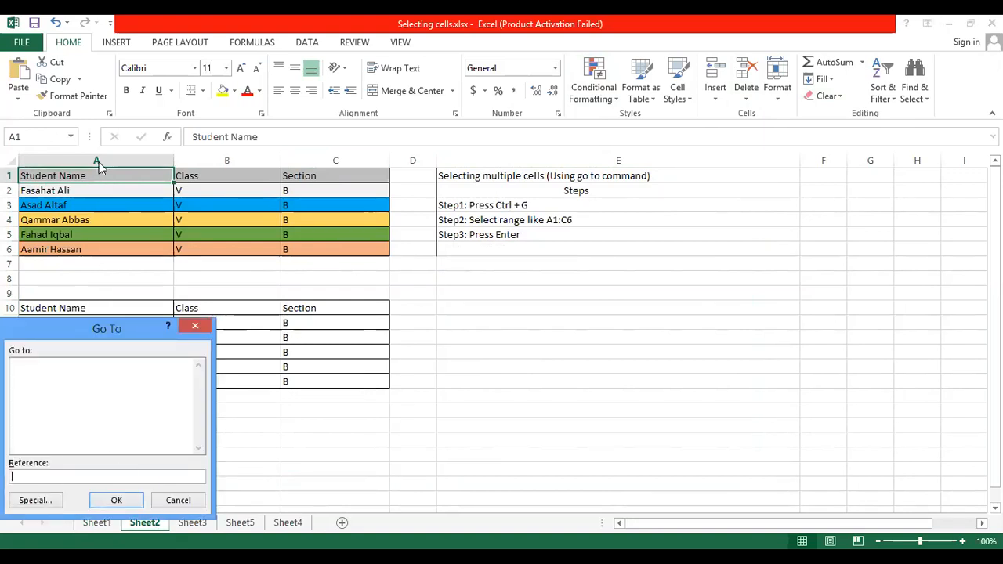
text(A1:C6)
click(113, 505)
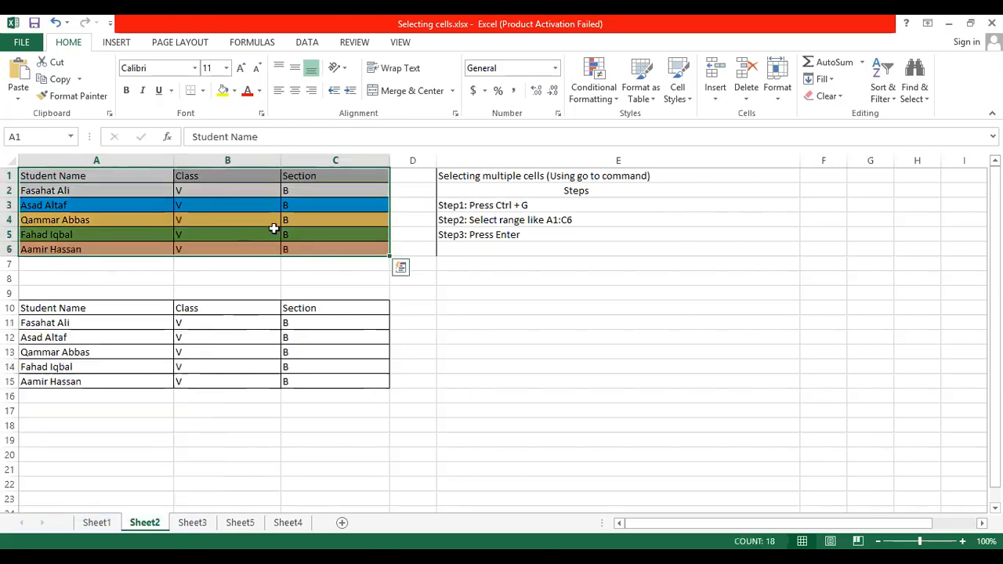
Deselect the table by moving to cell D10 and start the Go To command again.
click(397, 310)
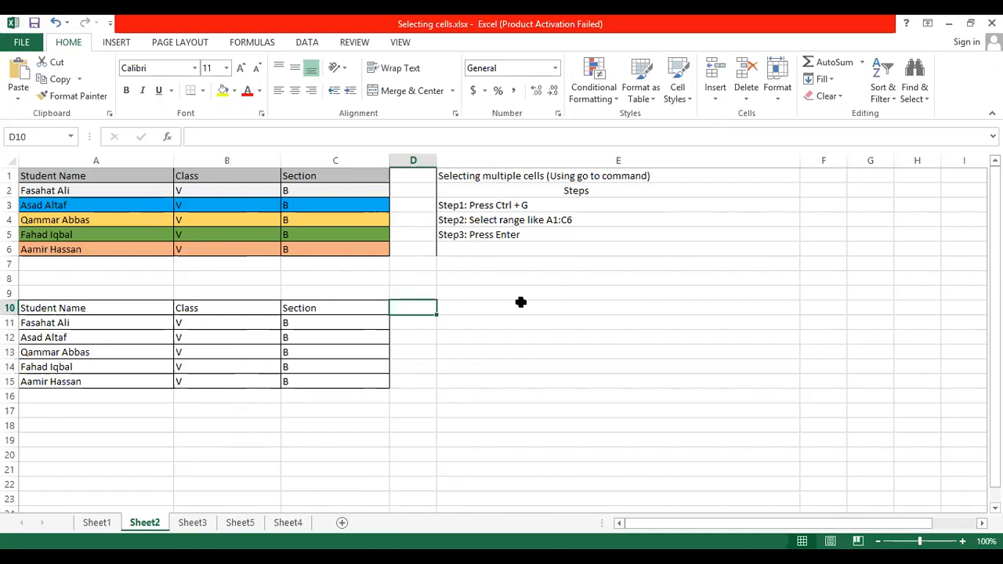
key(ctrl+g)
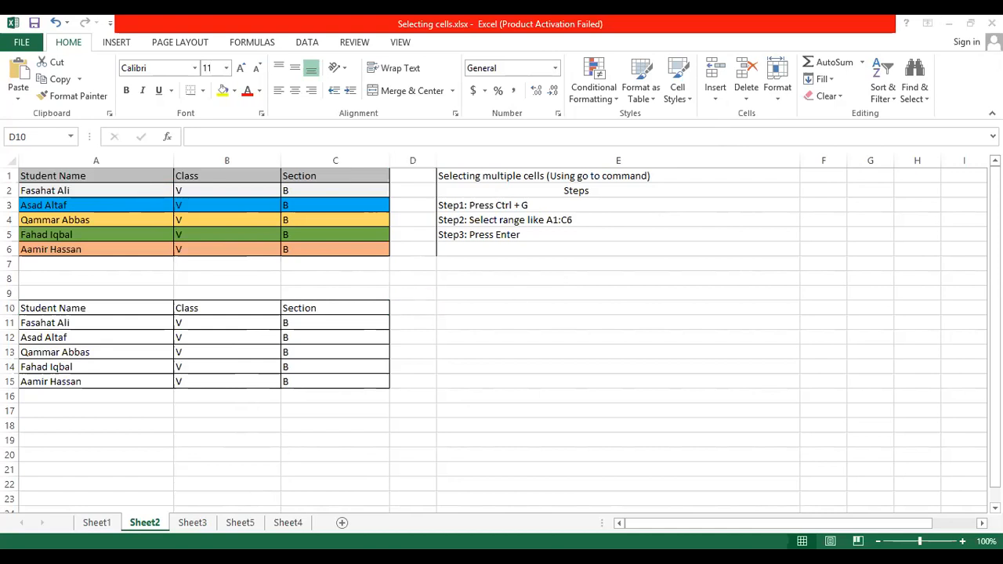